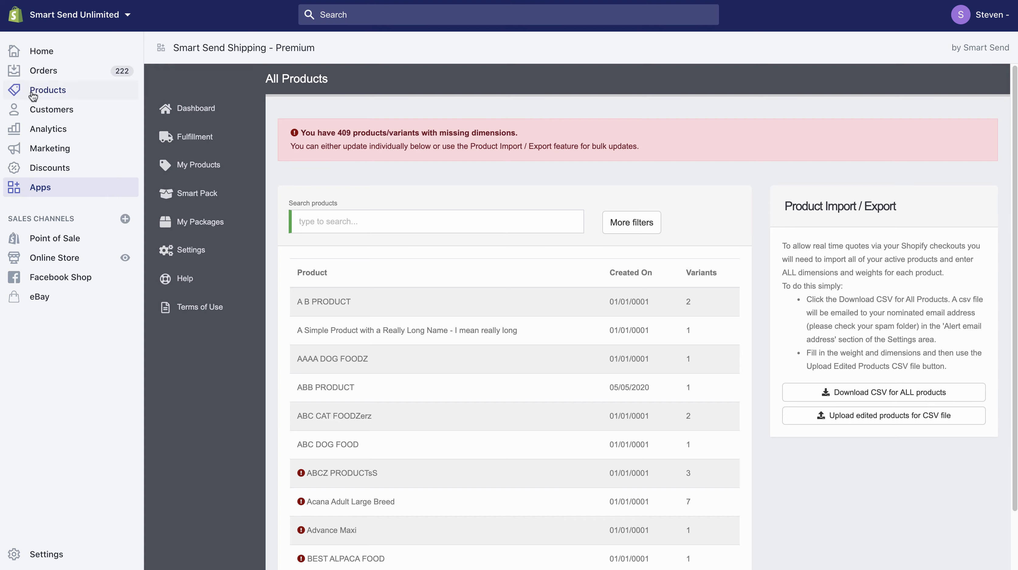
Search the product list for "cat", then clear the search to list all products again.
click(44, 91)
click(335, 218)
text(cat)
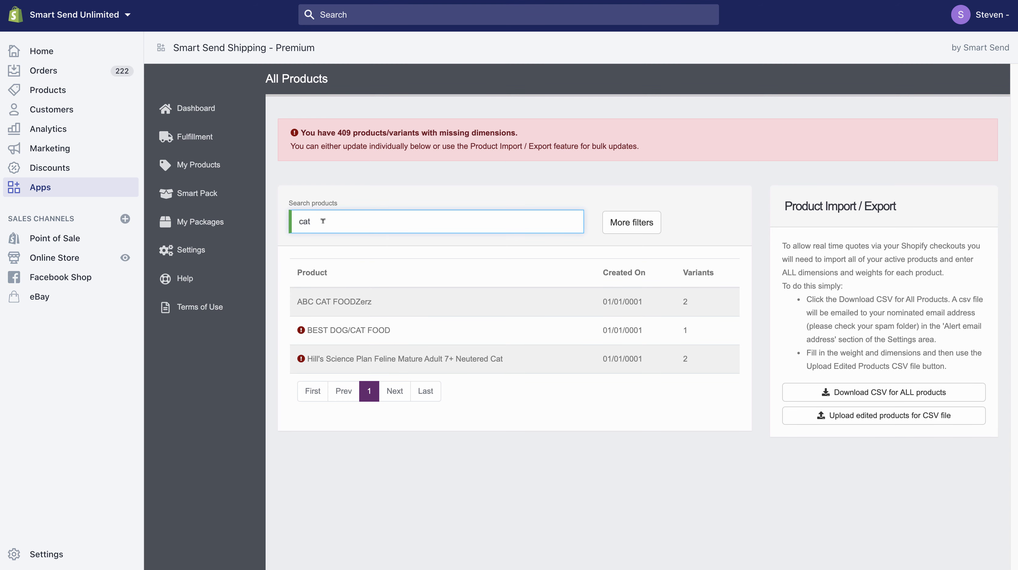
drag(324, 221, 298, 219)
key(BackSpace)
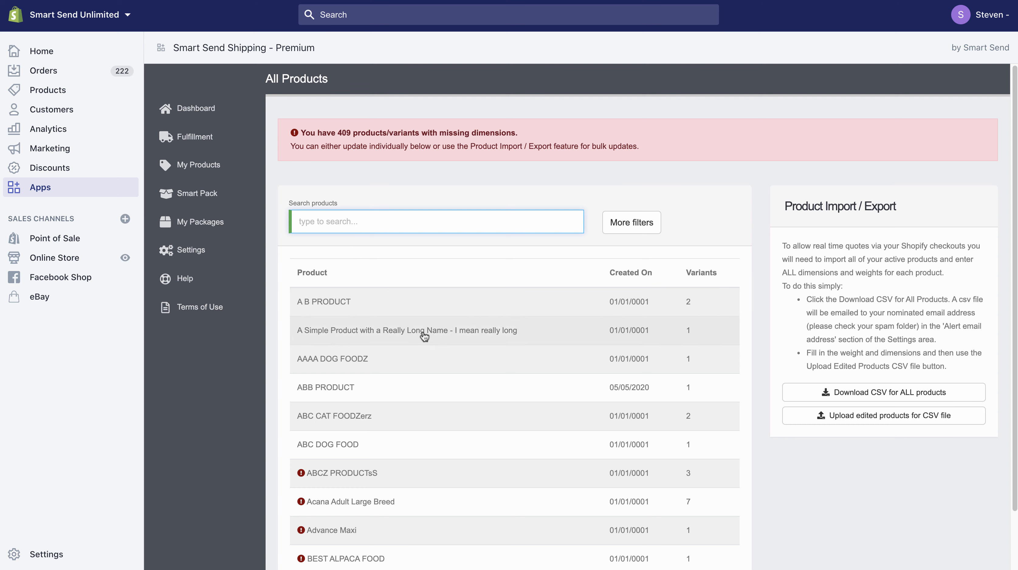
Open ABCZ PRODUCTsS and save default shipping values of 1 kg weight, 20 cm length, 20 cm height and 5 cm depth.
scroll(377, 419, down, 1)
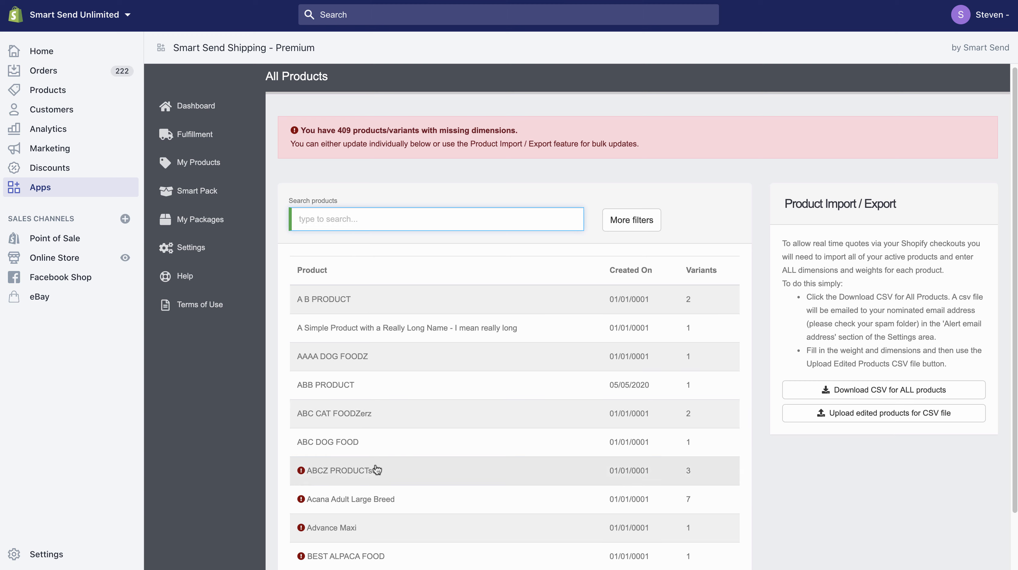
click(360, 471)
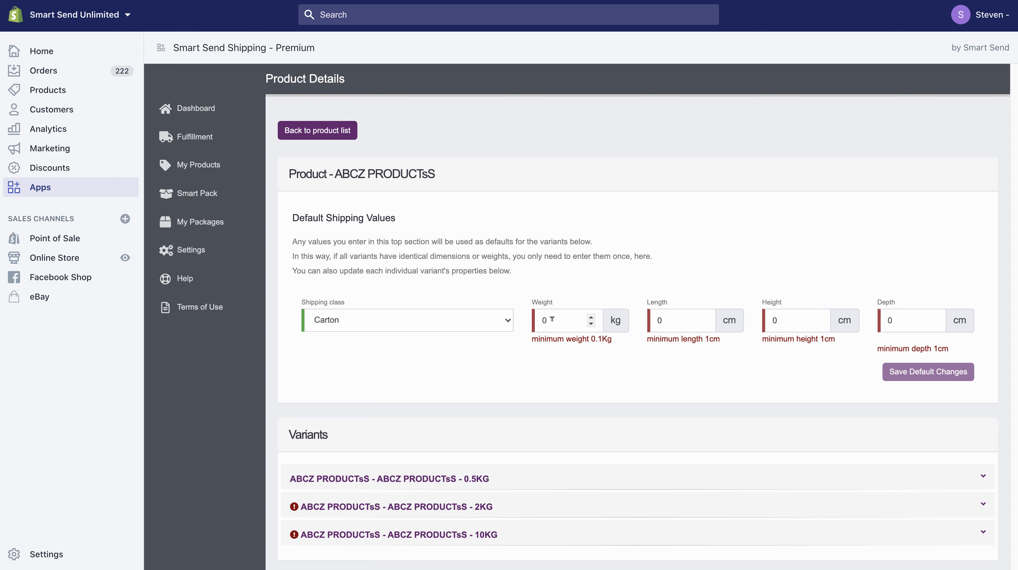
double_click(542, 315)
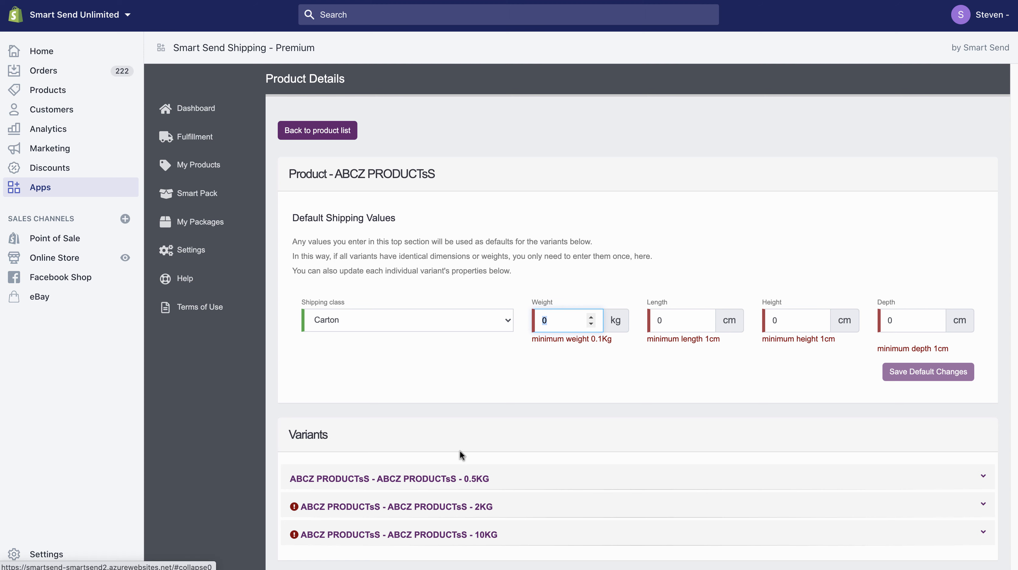
text(1)
key(Tab)
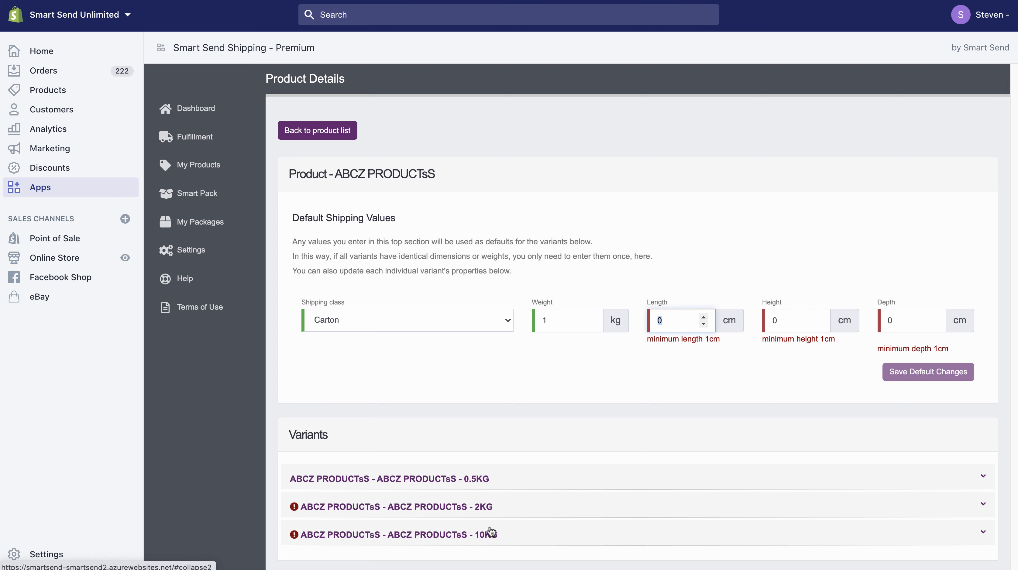
text(20)
key(Tab)
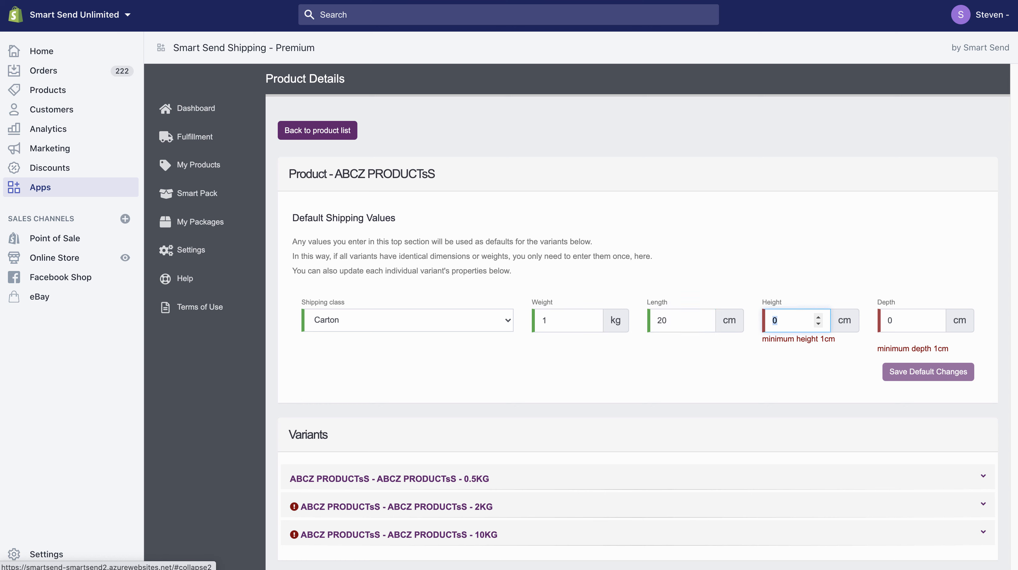
text(2)
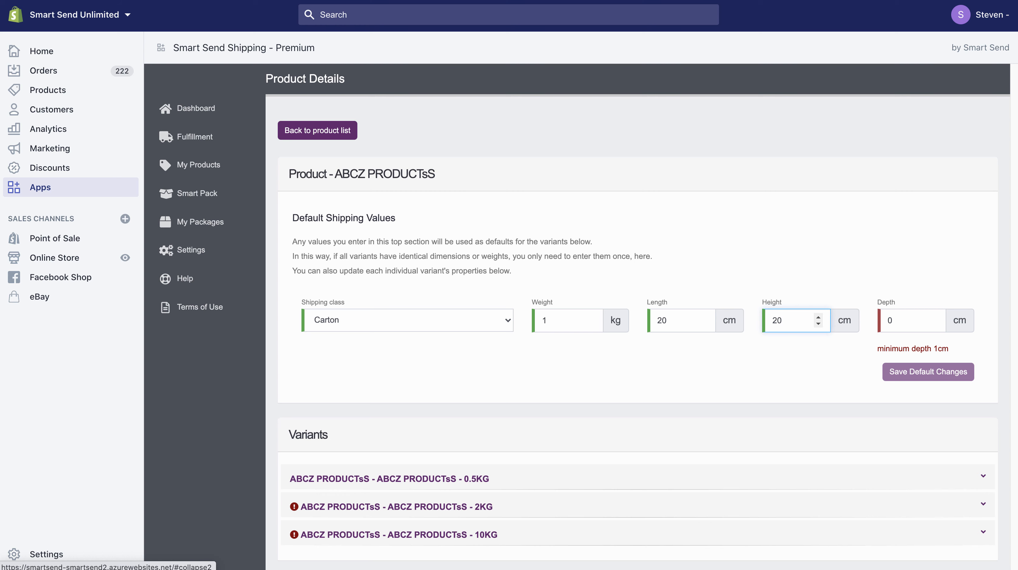
key(Tab)
text(5)
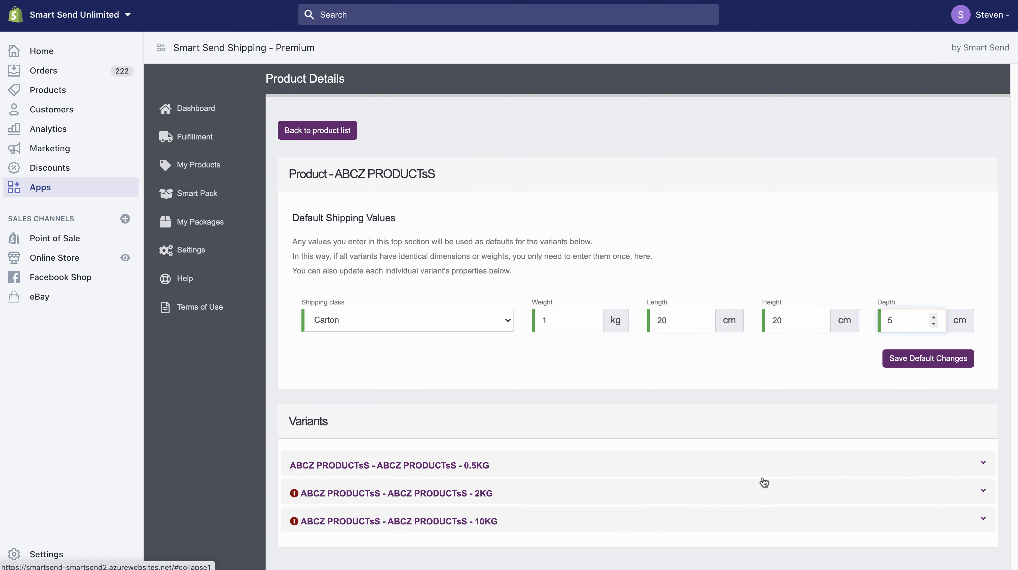
click(931, 359)
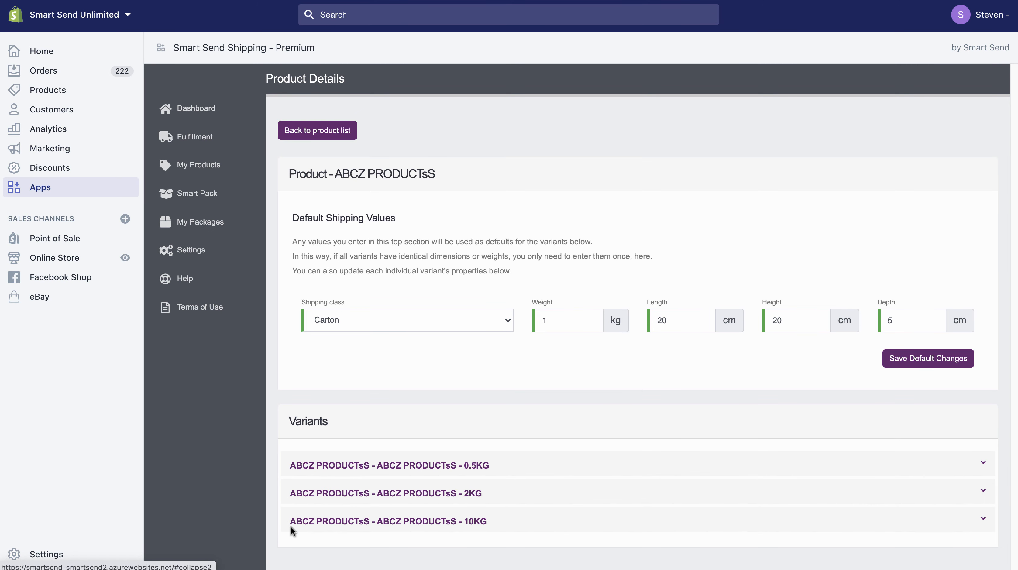
Check the shipping values of the 0.5KG, 2KG and 10KG variants of ABCZ PRODUCTsS one after another.
click(447, 467)
scroll(552, 443, down, 1)
scroll(552, 443, down, 2)
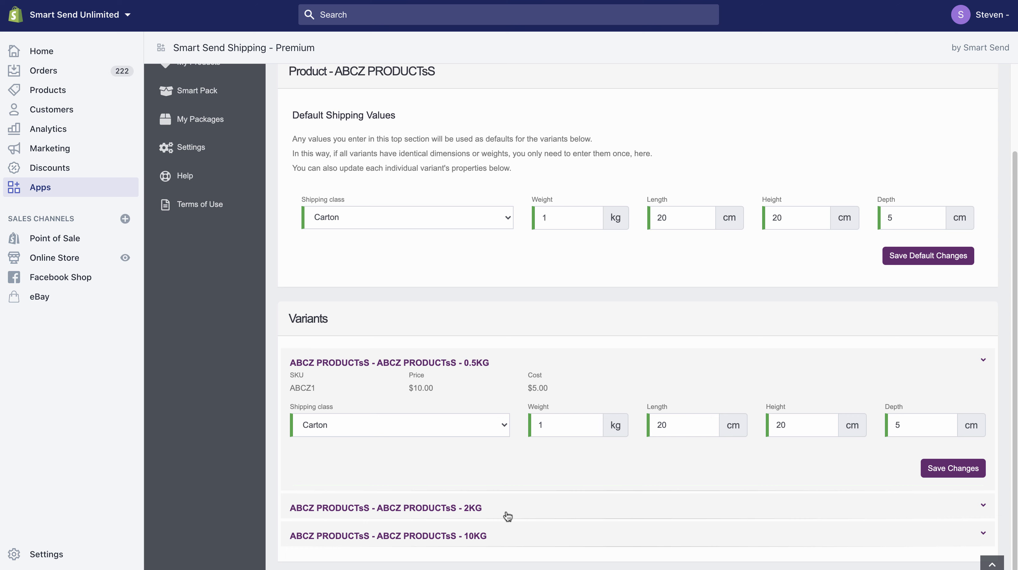
click(458, 510)
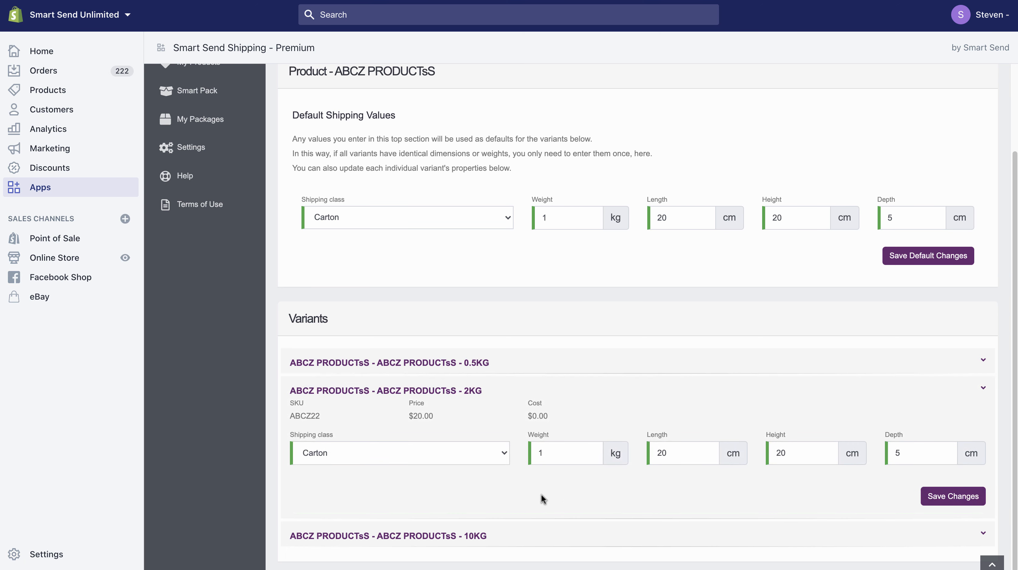
click(476, 537)
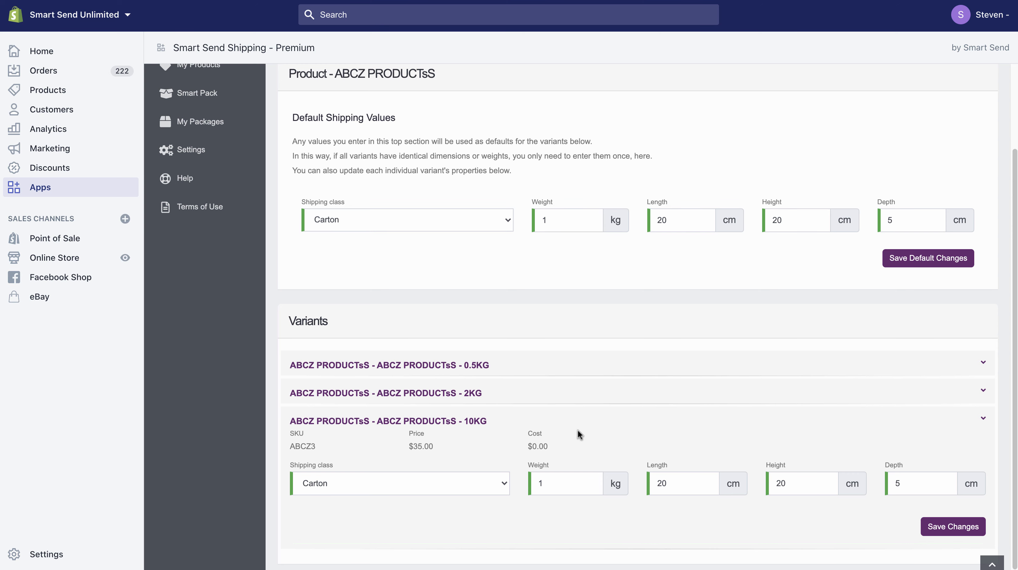
click(468, 422)
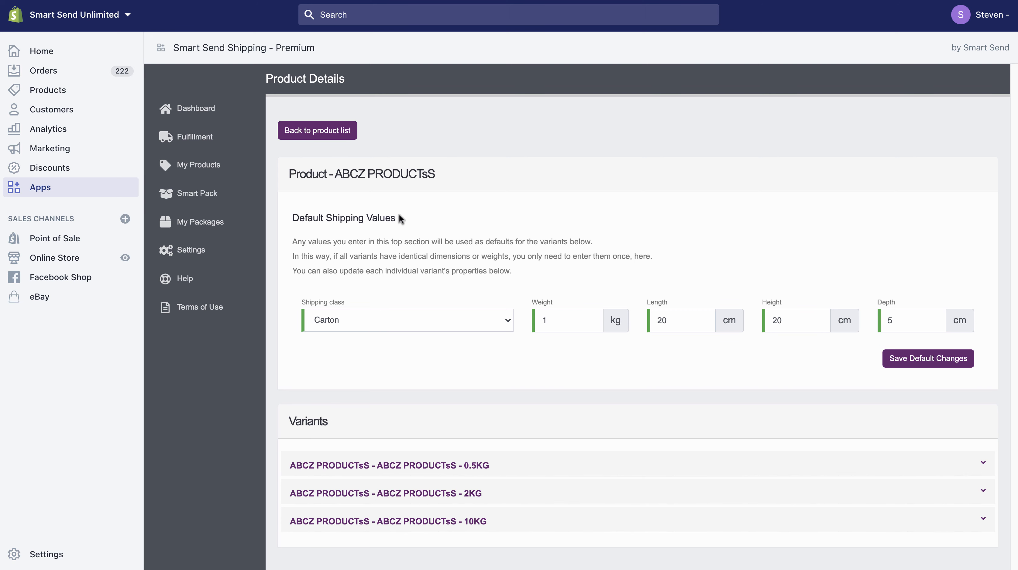
Return to the product list, open Acana Adult Large Breed and expand its 13,5 kg variant.
click(336, 133)
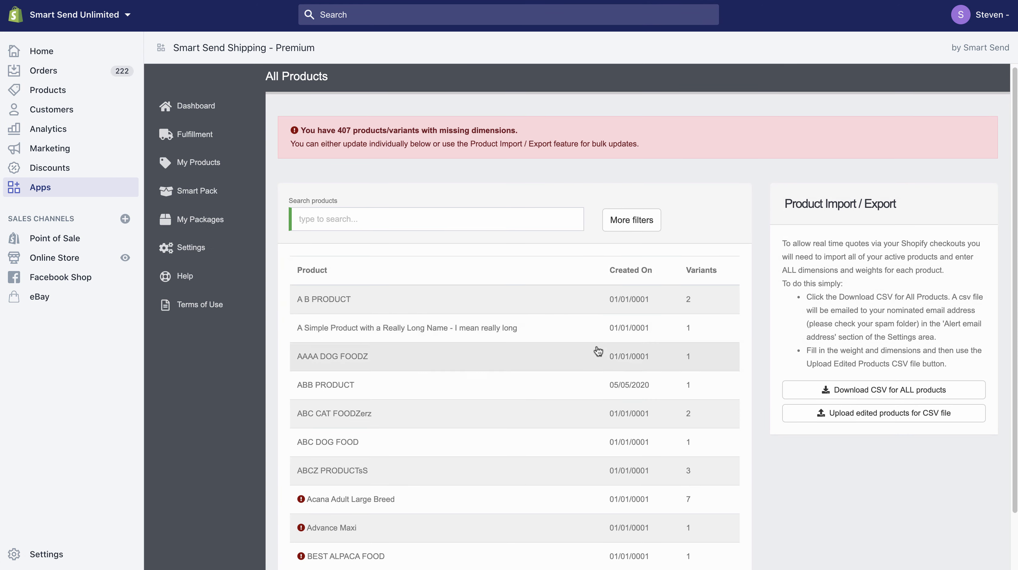
scroll(599, 351, down, 1)
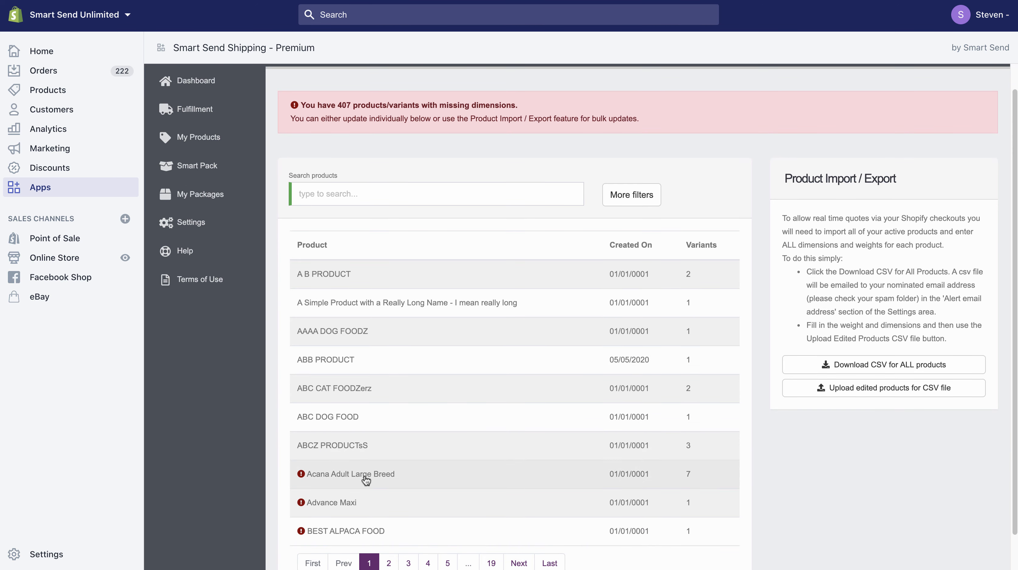
click(365, 476)
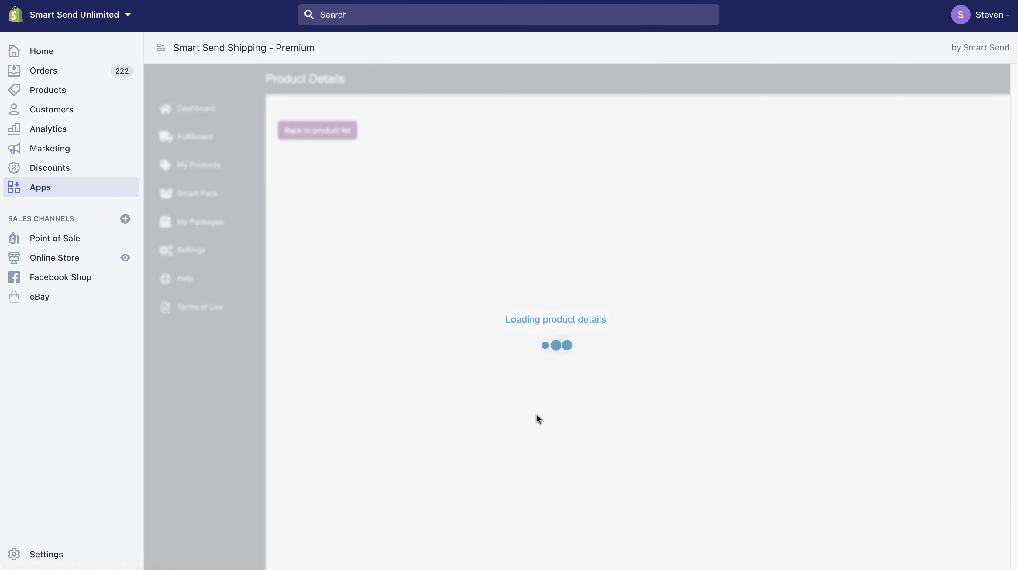
scroll(536, 412, down, 2)
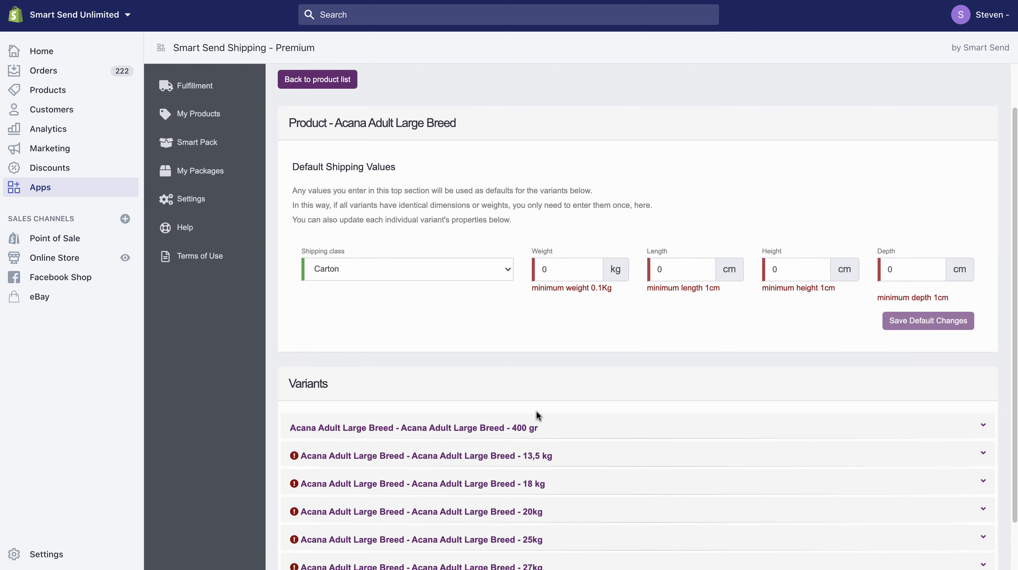
scroll(625, 315, down, 1)
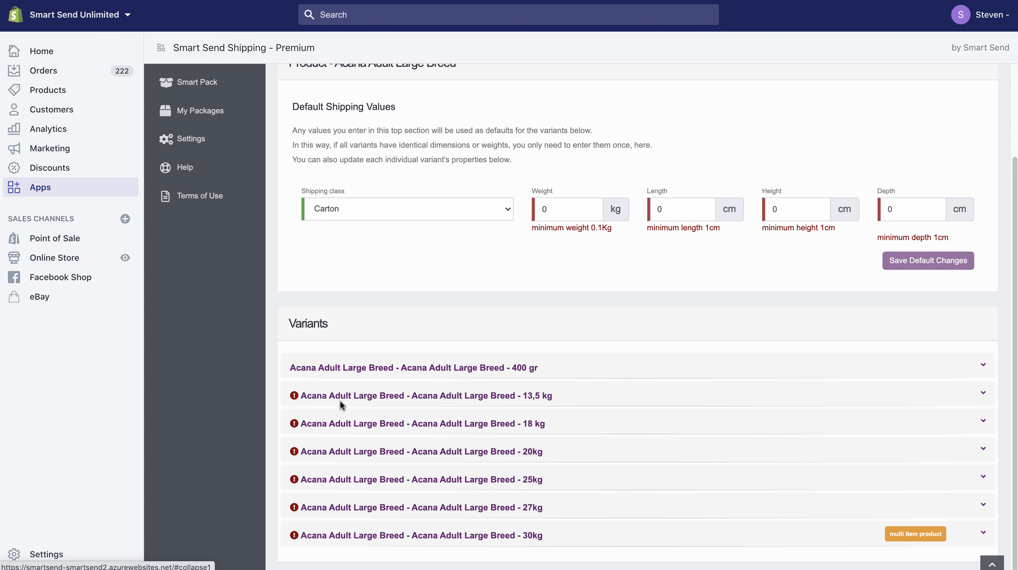
click(389, 398)
scroll(576, 388, down, 3)
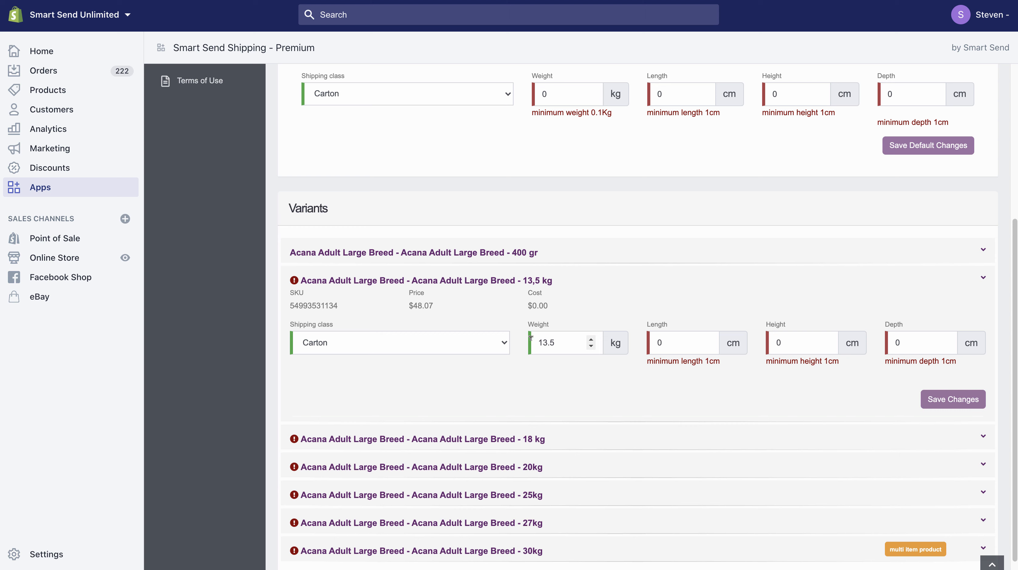
Set the 13,5 kg variant's length to 30 cm, height to 40 cm and depth to 20 cm, and save the changes.
drag(672, 340, 647, 349)
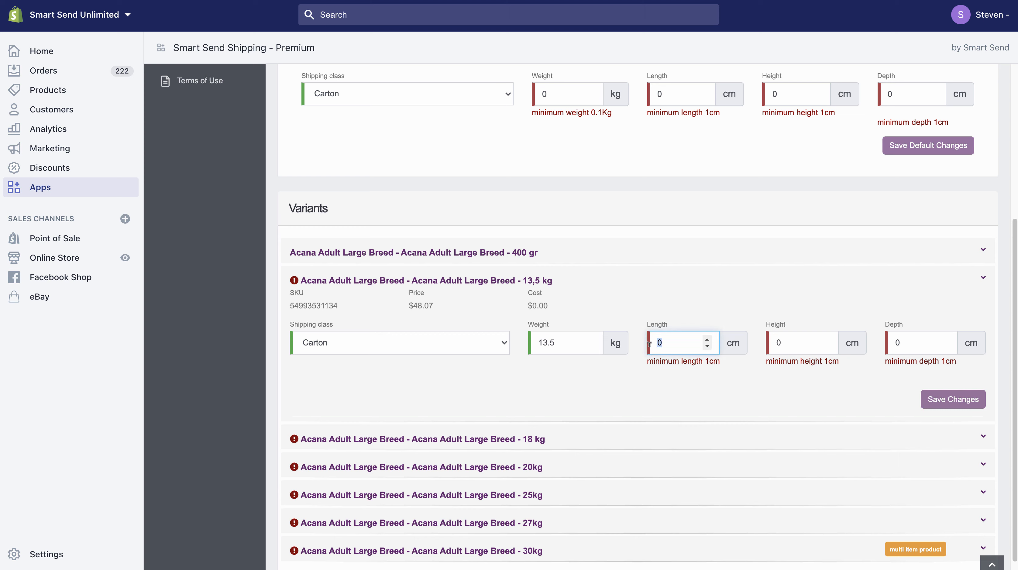
text(304)
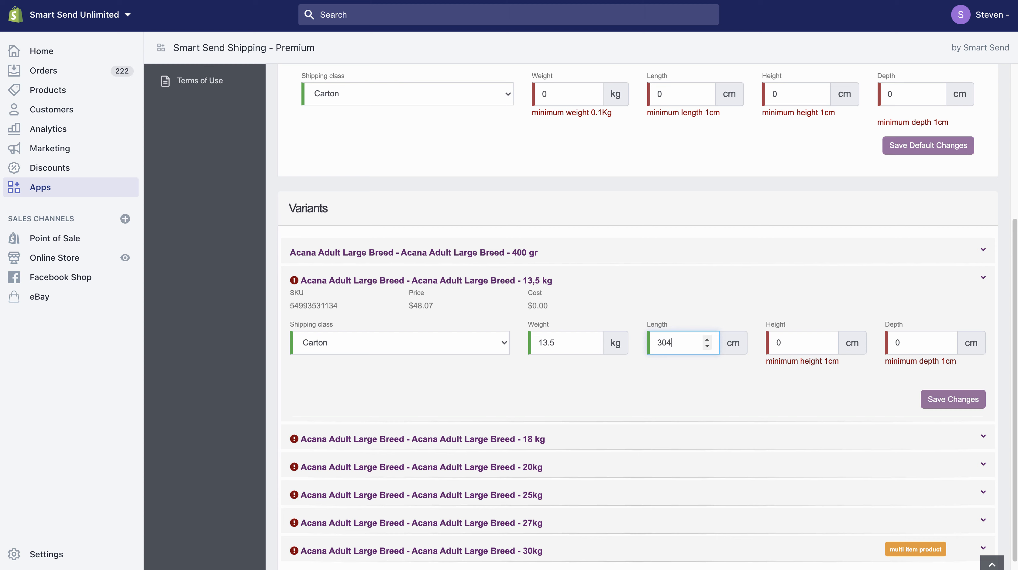
text(0)
key(BackSpace)
key(BackSpace)
key(Tab)
text(40)
key(Tab)
text(20)
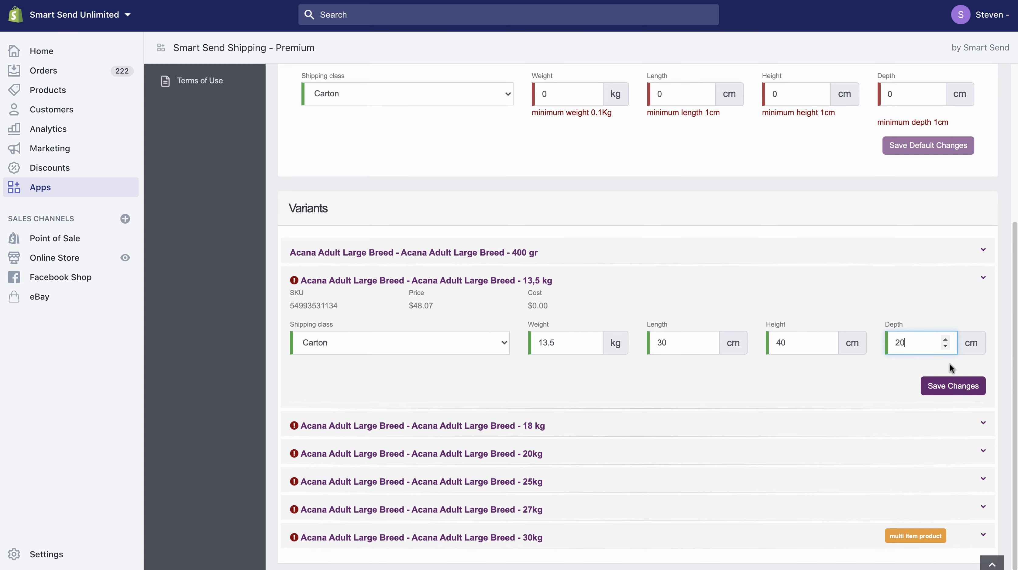
click(954, 386)
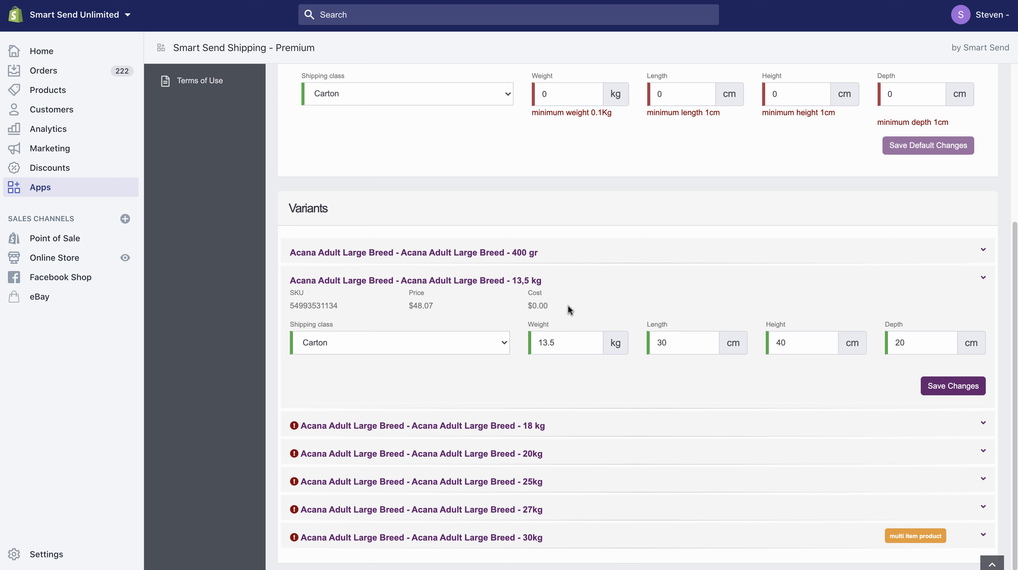
Expand the 400 gr variant of Acana Adult Large Breed and examine its weight, length, height and depth.
click(521, 254)
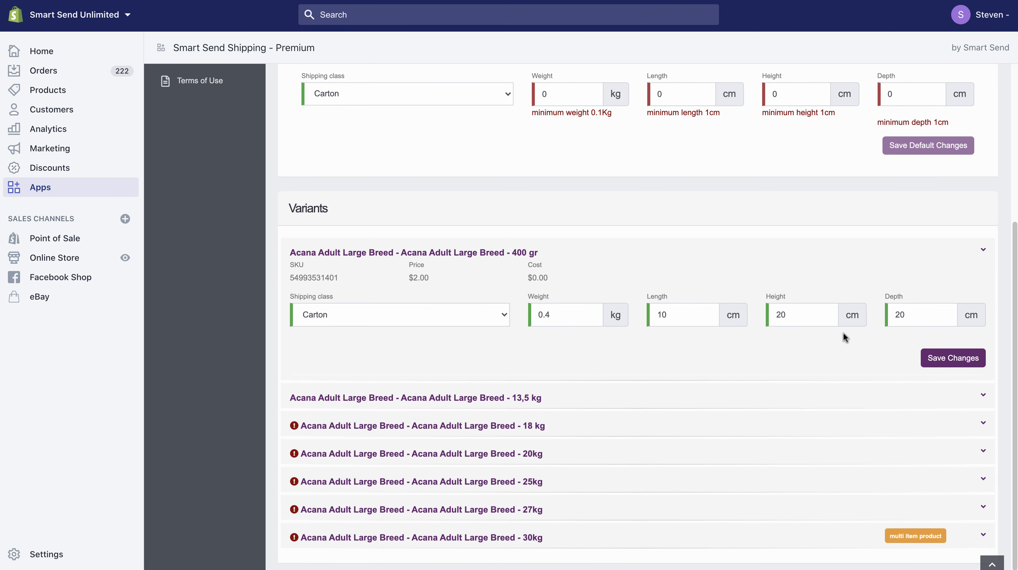
click(387, 256)
click(429, 368)
click(46, 91)
drag(531, 276, 546, 276)
double_click(669, 314)
key(Tab)
double_click(896, 315)
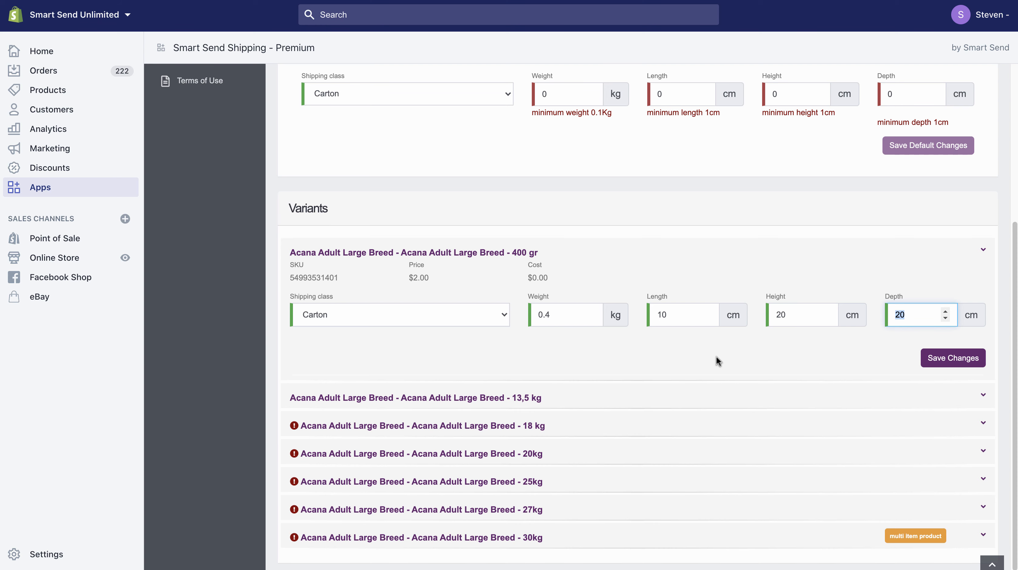
Return to the full product list and review it together with the Product Import / Export section.
scroll(594, 348, up, 5)
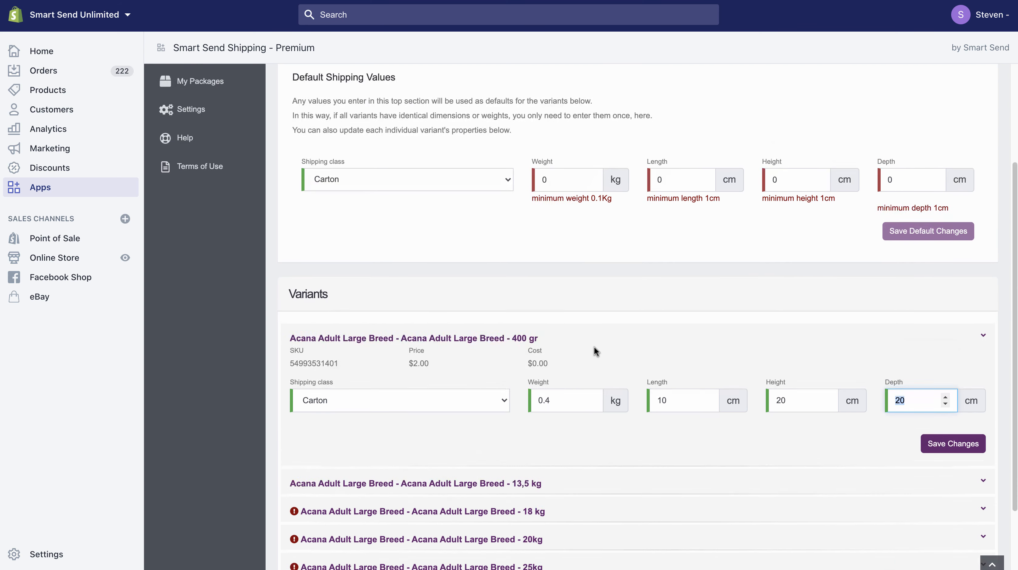
click(338, 132)
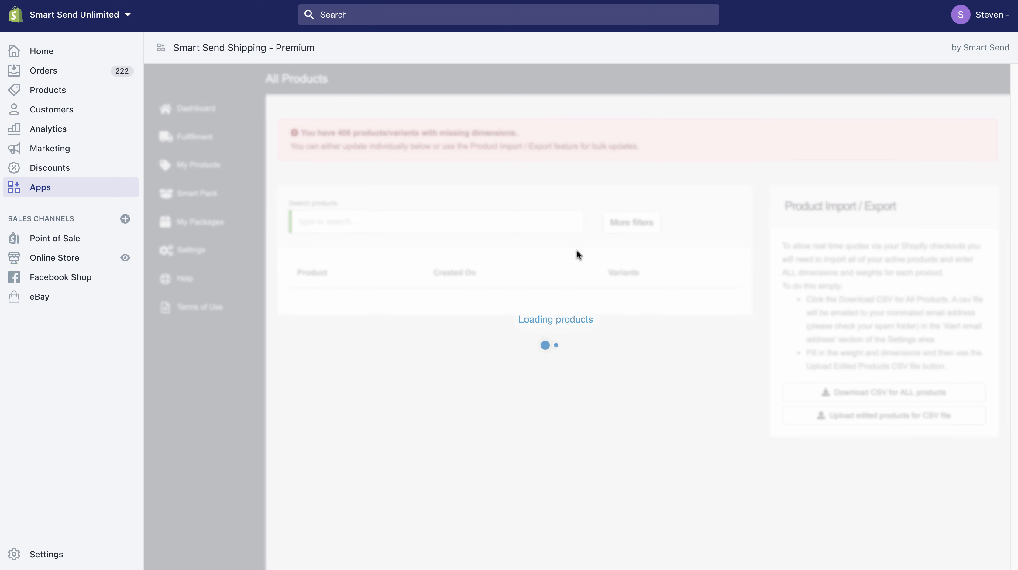
scroll(576, 250, down, 2)
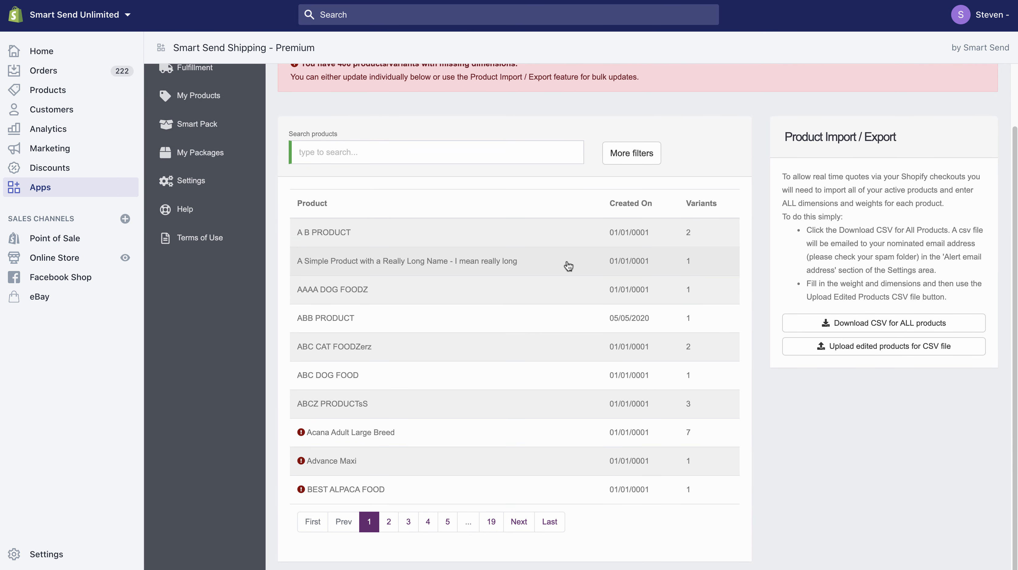
scroll(515, 351, up, 1)
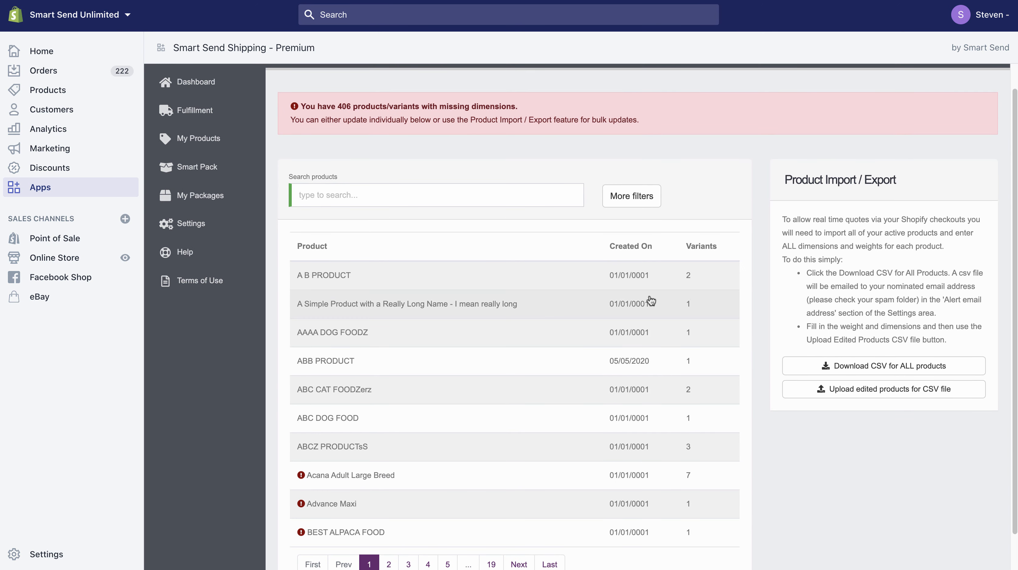
scroll(647, 305, up, 1)
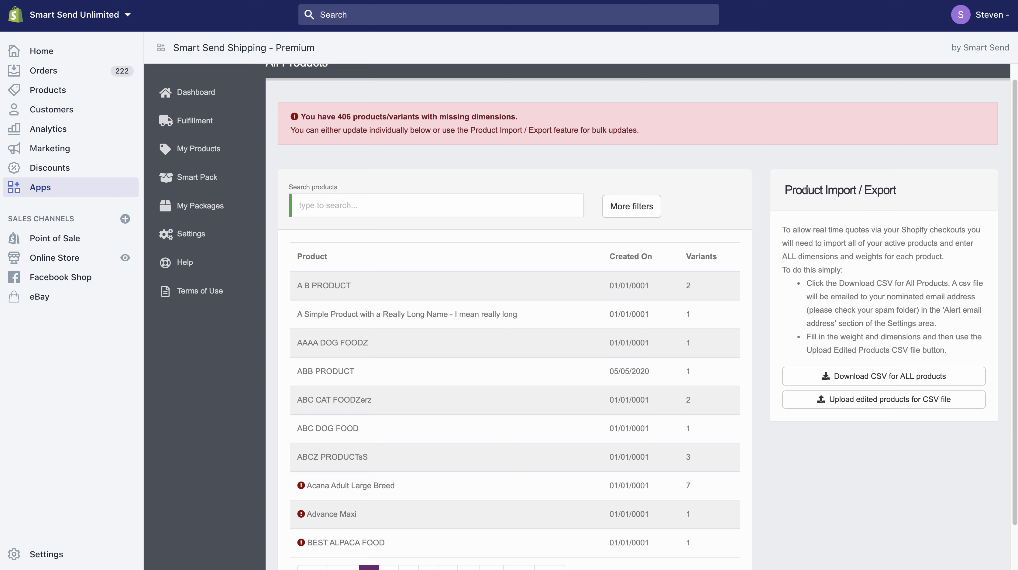
drag(784, 190, 898, 190)
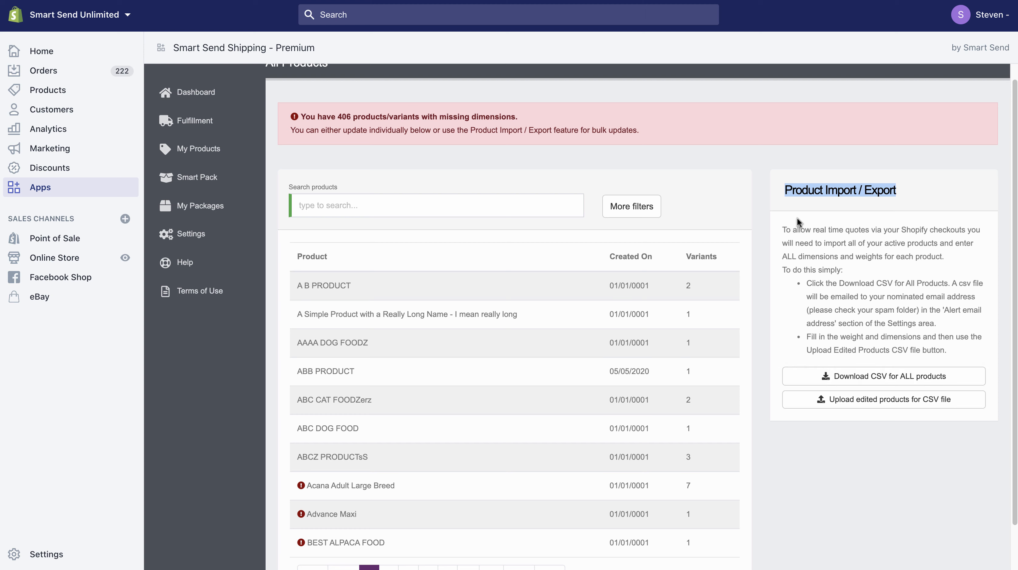
click(784, 187)
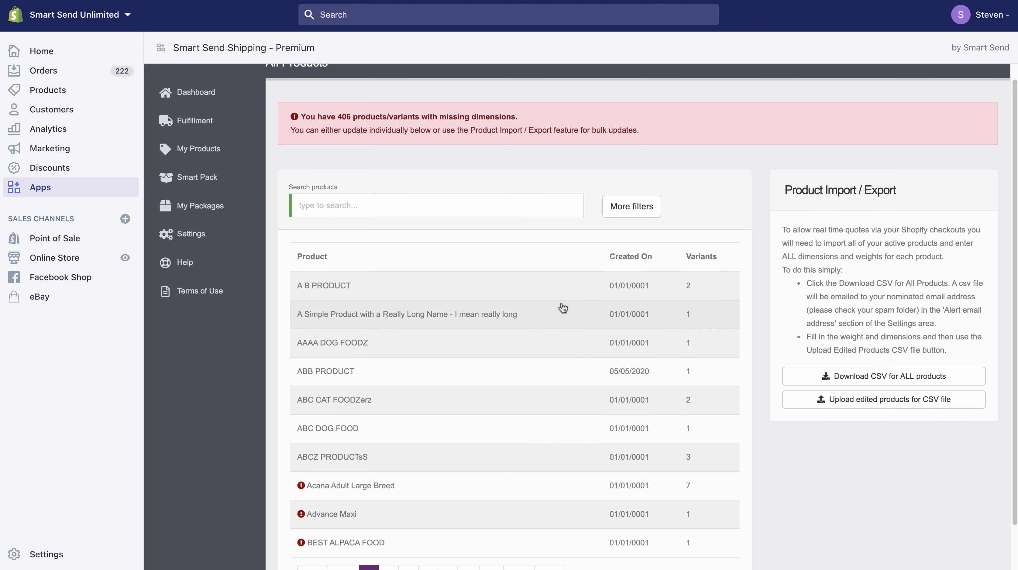